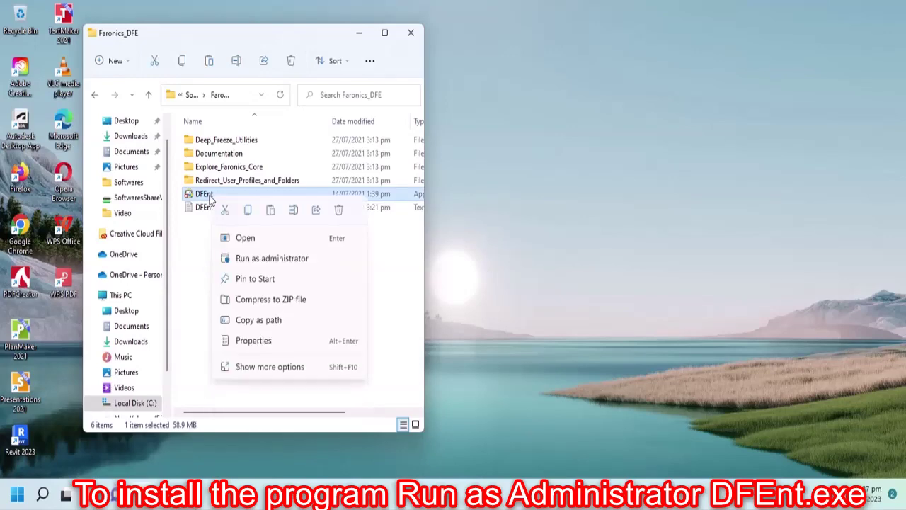
Run the DFEnt installer as administrator and minimize the Faronics_DFE folder window.
{"action": "left_click", "coordinate": [246, 259]}
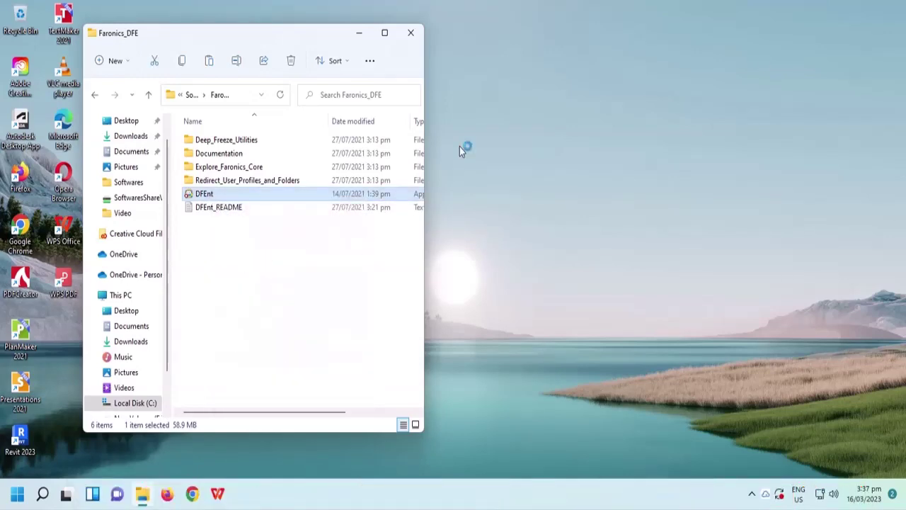
{"action": "left_click", "coordinate": [358, 34]}
{"action": "left_click", "coordinate": [358, 32]}
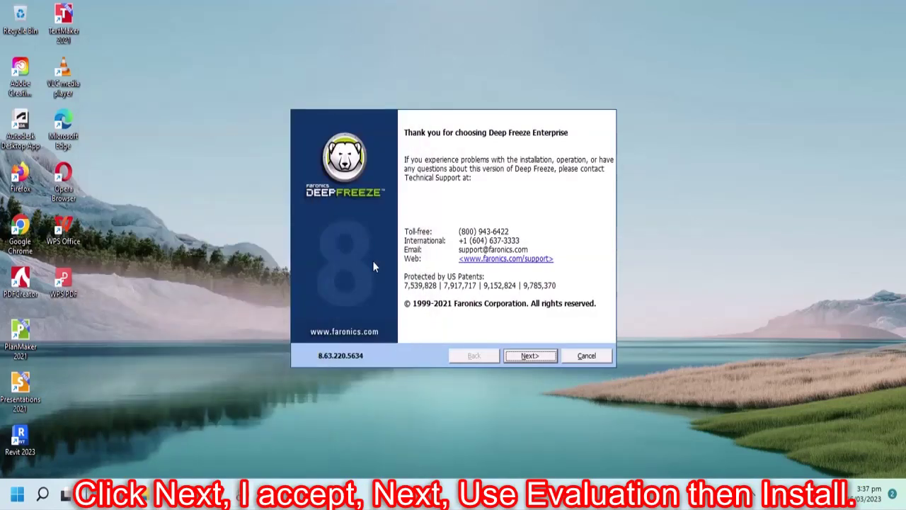
Accept the license agreement and install Deep Freeze Enterprise with the Use Evaluation option.
{"action": "left_click", "coordinate": [547, 359]}
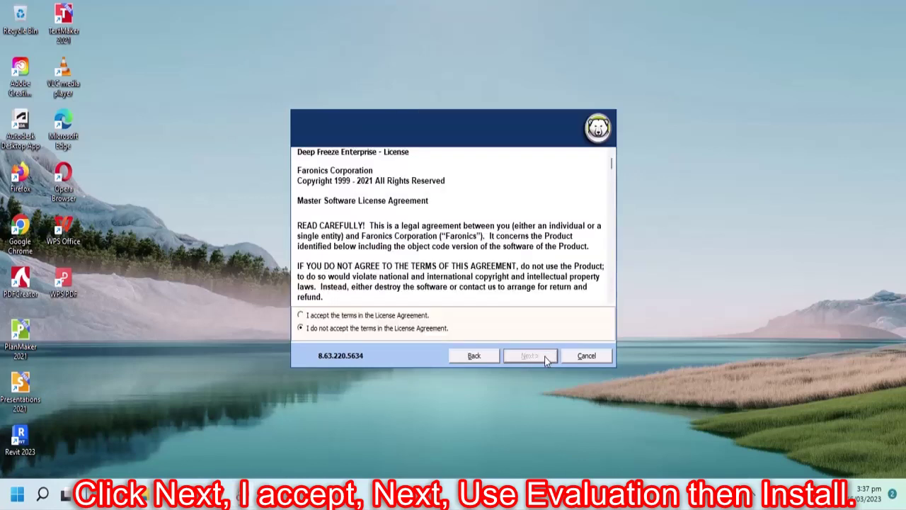
{"action": "left_click", "coordinate": [395, 319]}
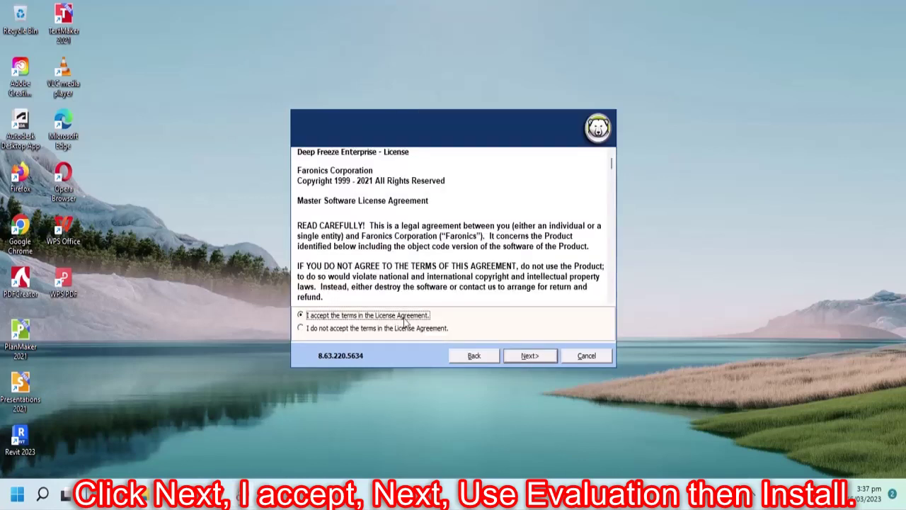
{"action": "left_click", "coordinate": [535, 359]}
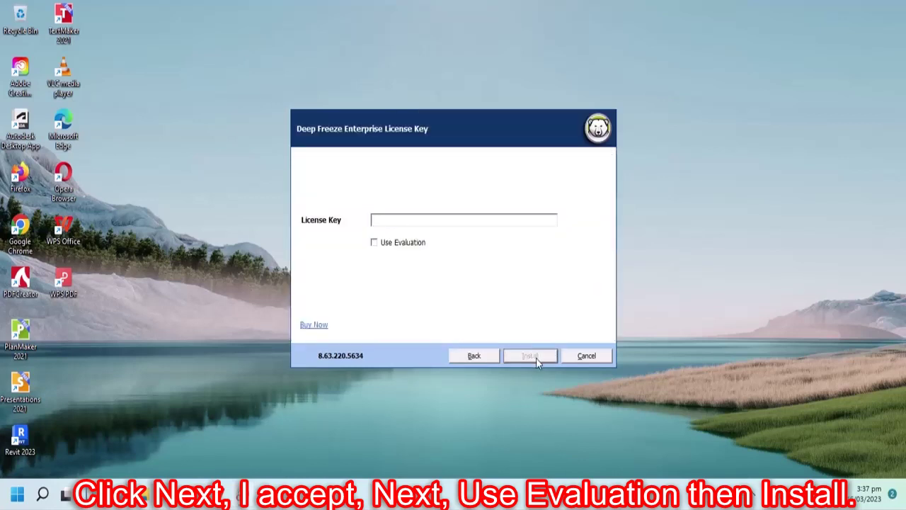
{"action": "left_click", "coordinate": [375, 242]}
{"action": "left_click", "coordinate": [534, 355]}
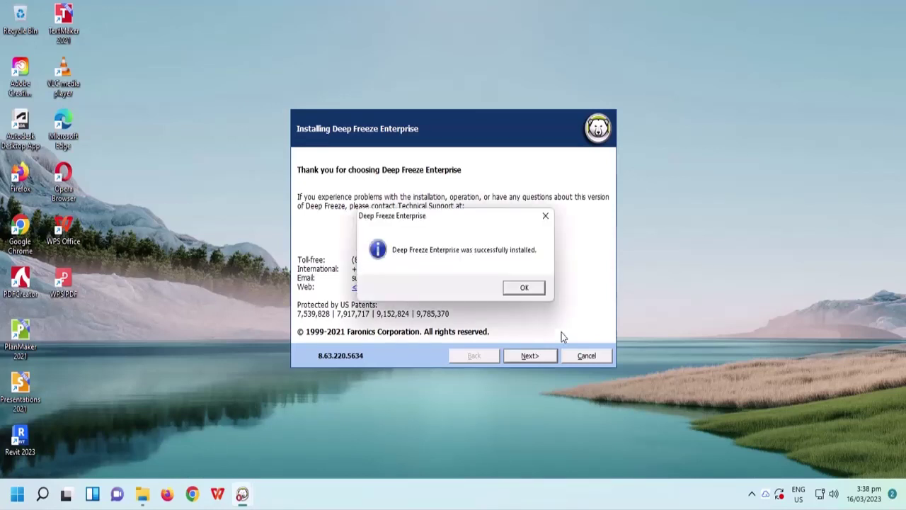
{"action": "left_click", "coordinate": [532, 288]}
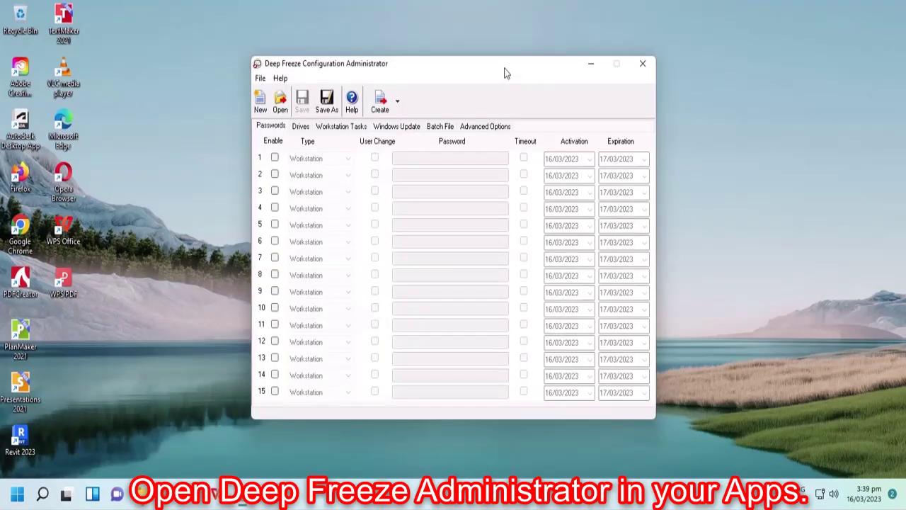
Enable password entry 1 for the Workstation type and enter the workstation password.
{"action": "left_click_drag", "start_coordinate": [500, 66], "coordinate": [504, 53]}
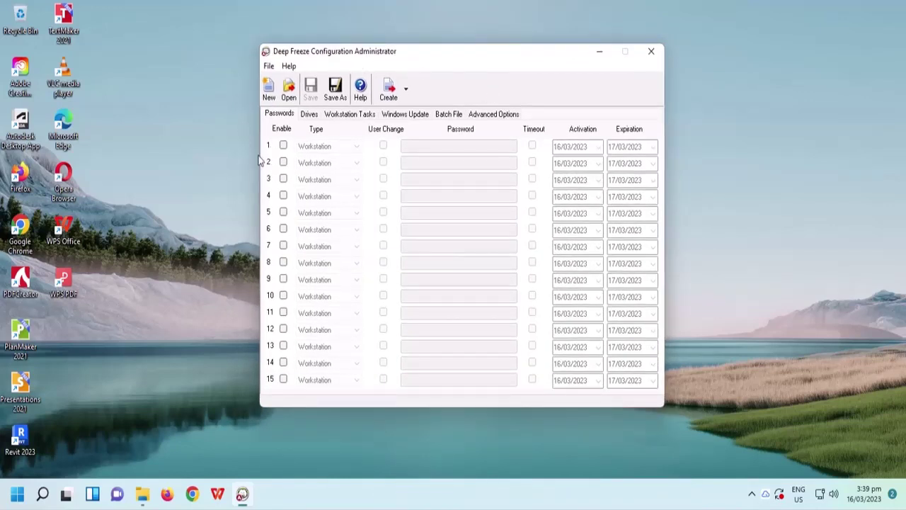
{"action": "left_click", "coordinate": [283, 145]}
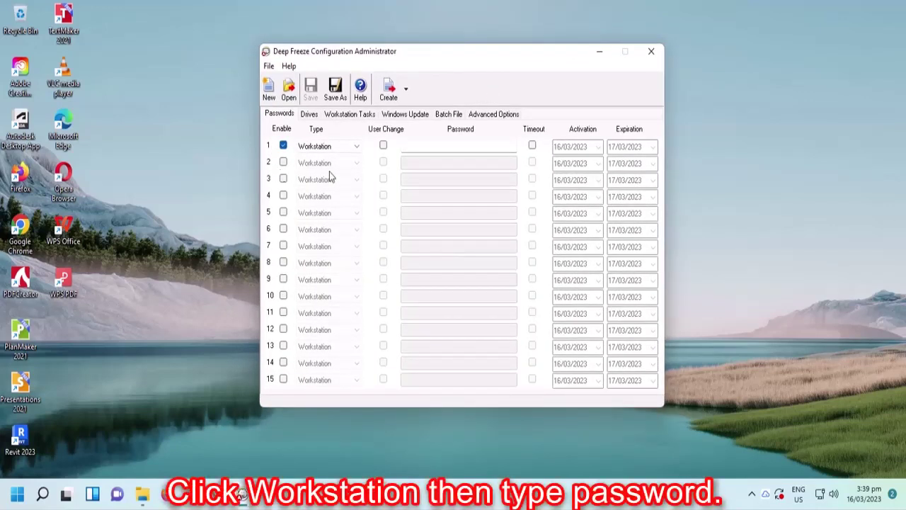
{"action": "left_click", "coordinate": [426, 146]}
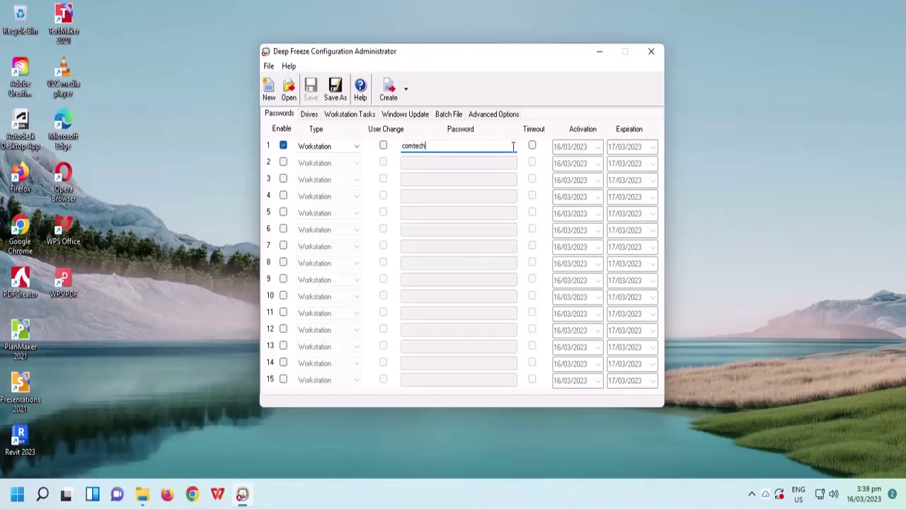
Deselect all frozen drives and set only drive C: as frozen.
{"action": "left_click", "coordinate": [308, 114]}
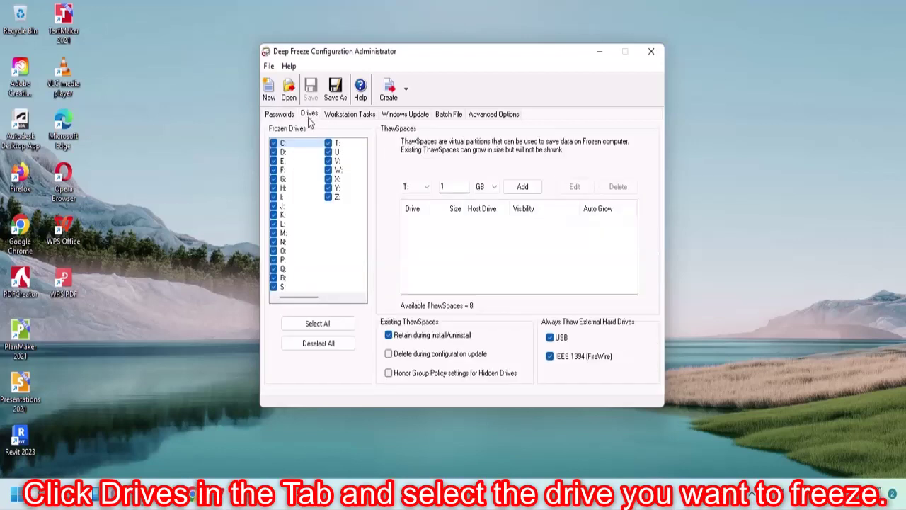
{"action": "left_click", "coordinate": [320, 345]}
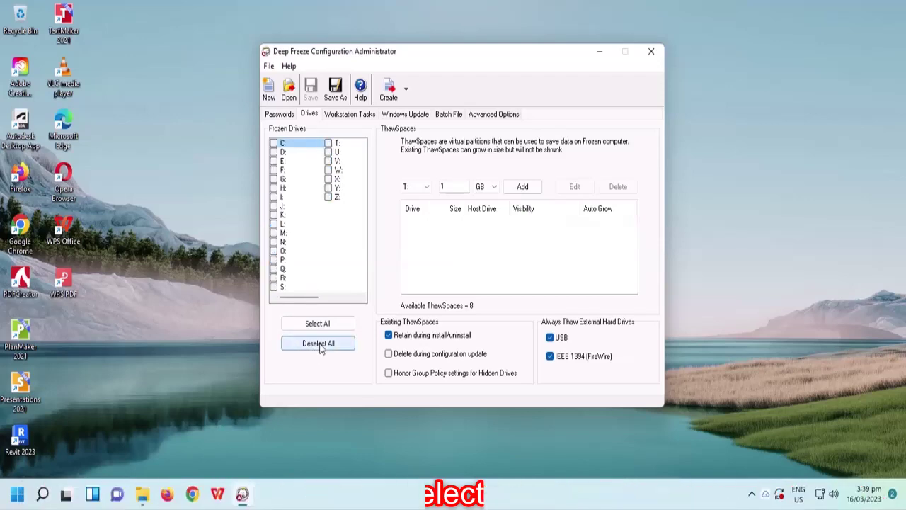
{"action": "left_click", "coordinate": [274, 143]}
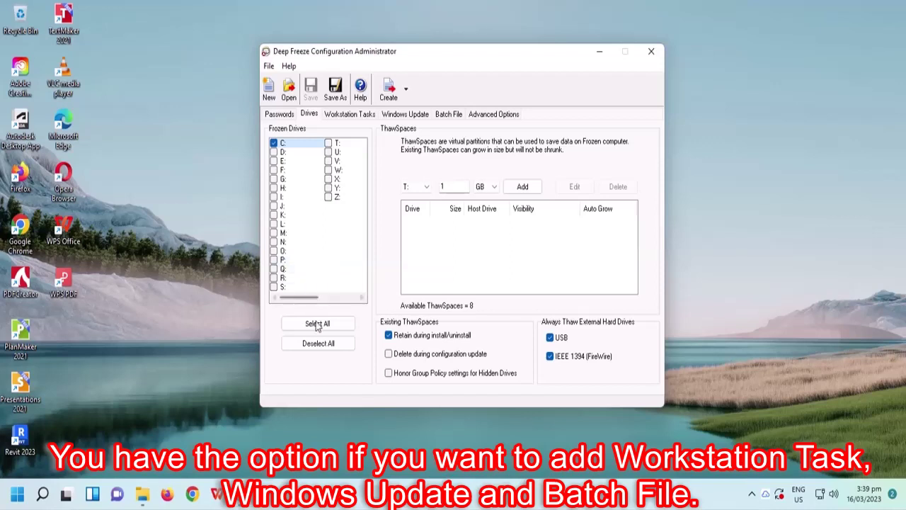
Review the settings for Workstation Tasks, Windows Update, Batch File and Advanced Options.
{"action": "left_click", "coordinate": [340, 115]}
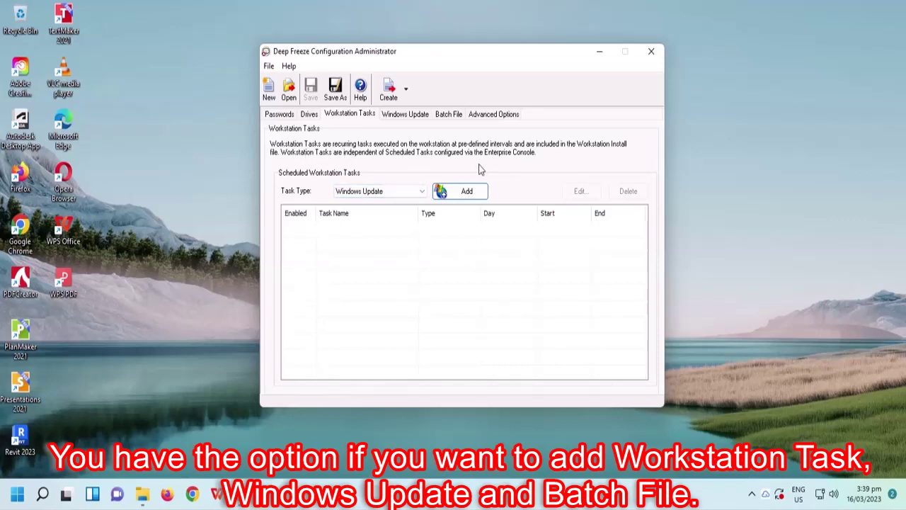
{"action": "left_click", "coordinate": [405, 117]}
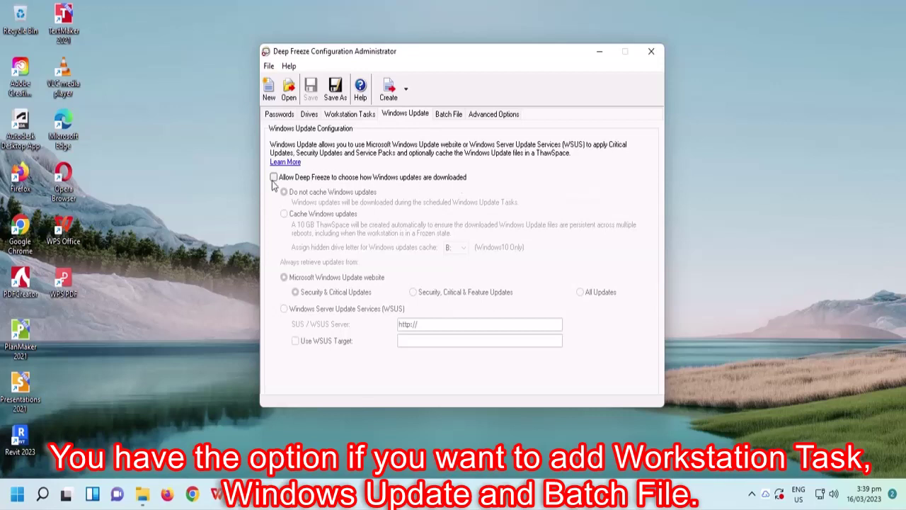
{"action": "left_click", "coordinate": [446, 116]}
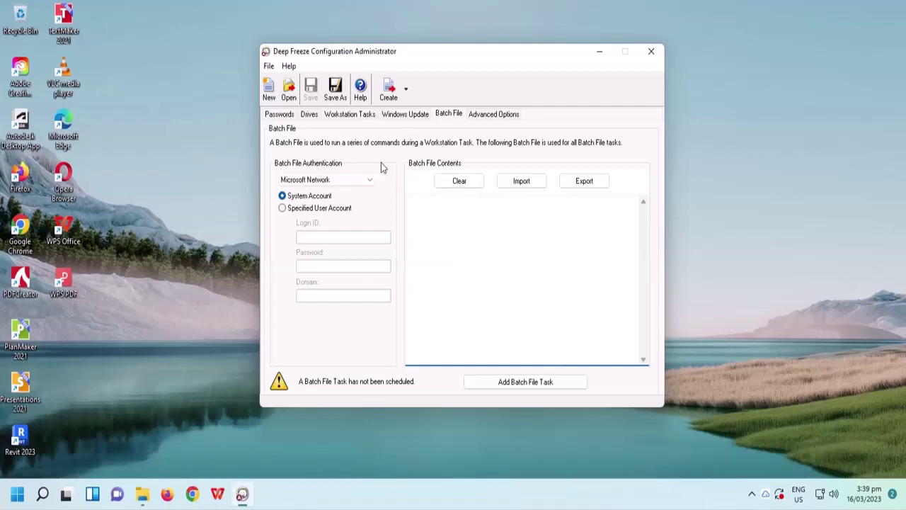
{"action": "left_click", "coordinate": [498, 118]}
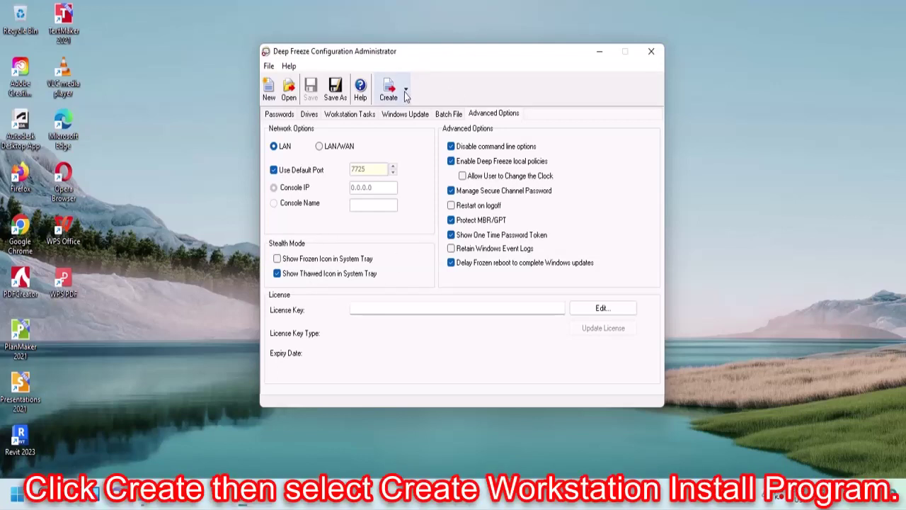
Create a workstation install program named Comtechnijuan on the Desktop, then close the Configuration Administrator.
{"action": "left_click", "coordinate": [407, 92]}
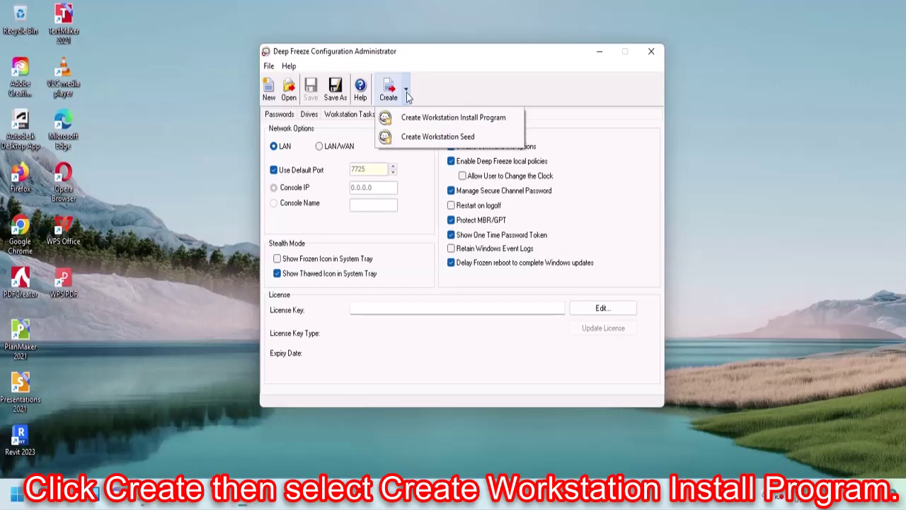
{"action": "left_click", "coordinate": [502, 119]}
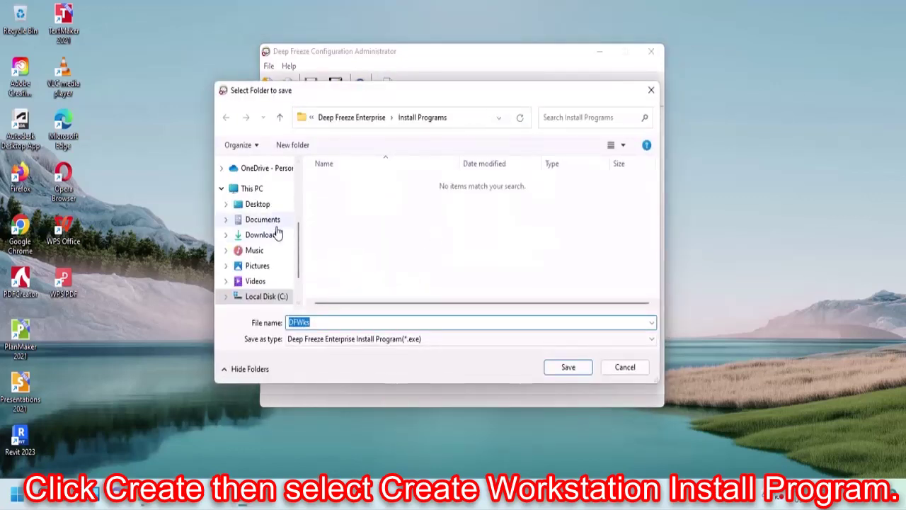
{"action": "left_click", "coordinate": [259, 204]}
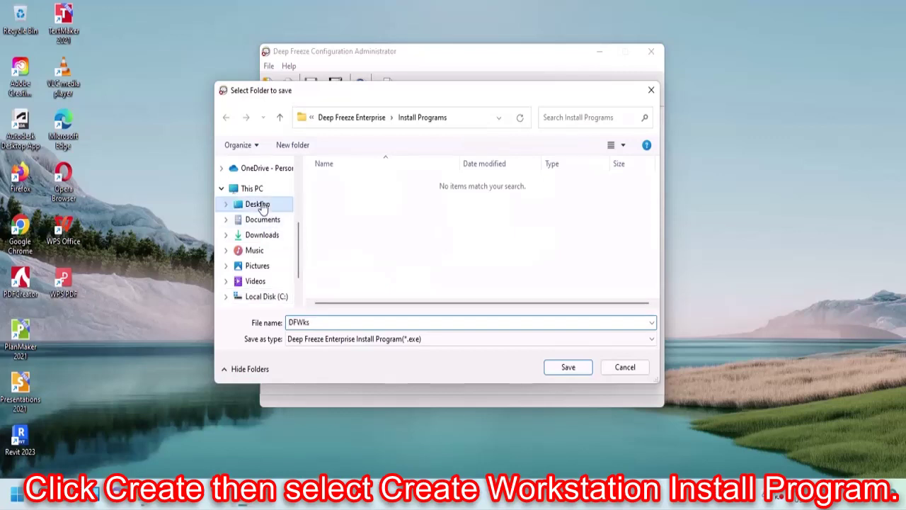
{"action": "double_click", "coordinate": [341, 323]}
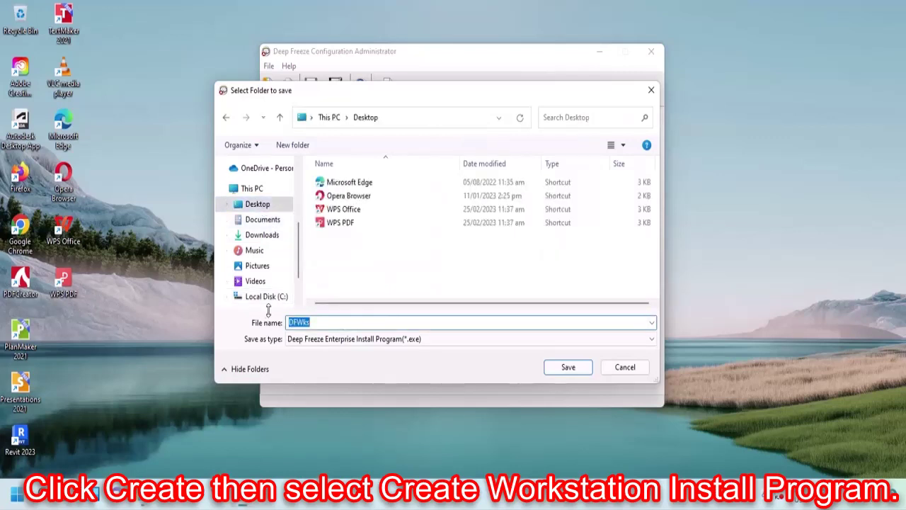
{"action": "type", "text": "Comt"}
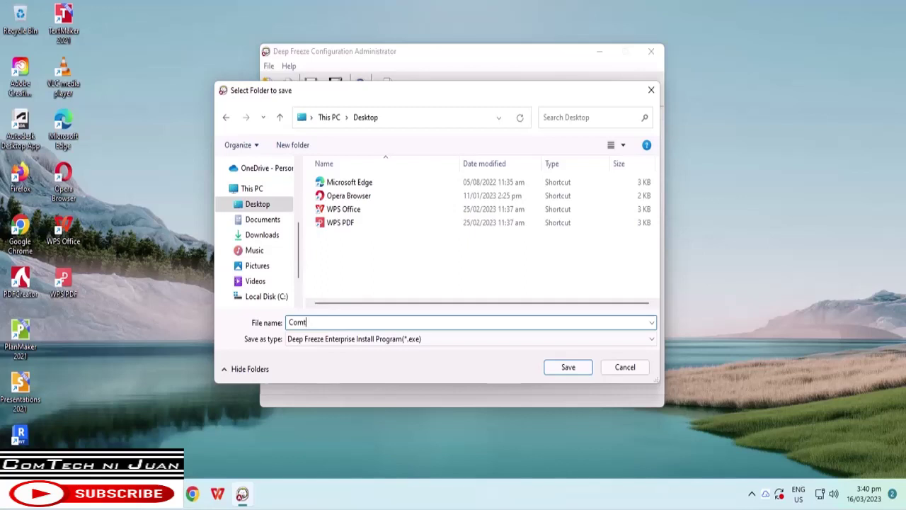
{"action": "type", "text": "echnijuan"}
{"action": "left_click", "coordinate": [568, 367]}
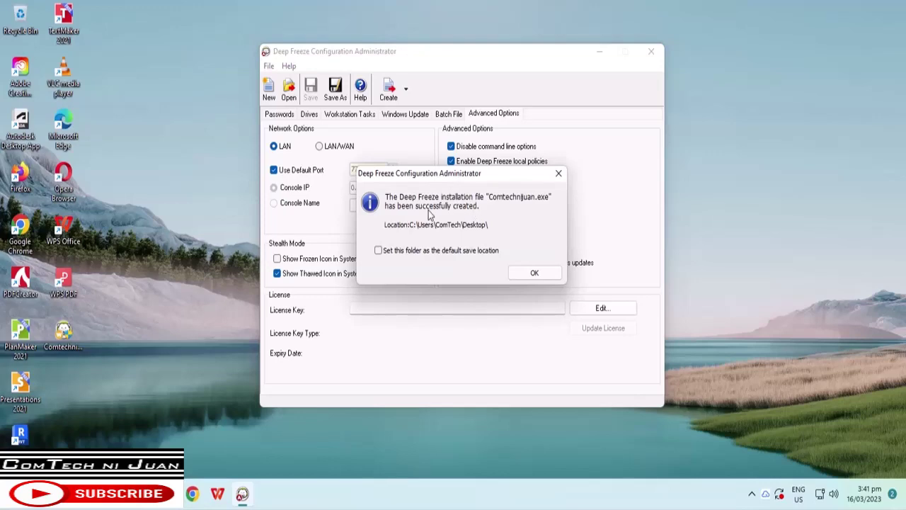
{"action": "left_click", "coordinate": [530, 273]}
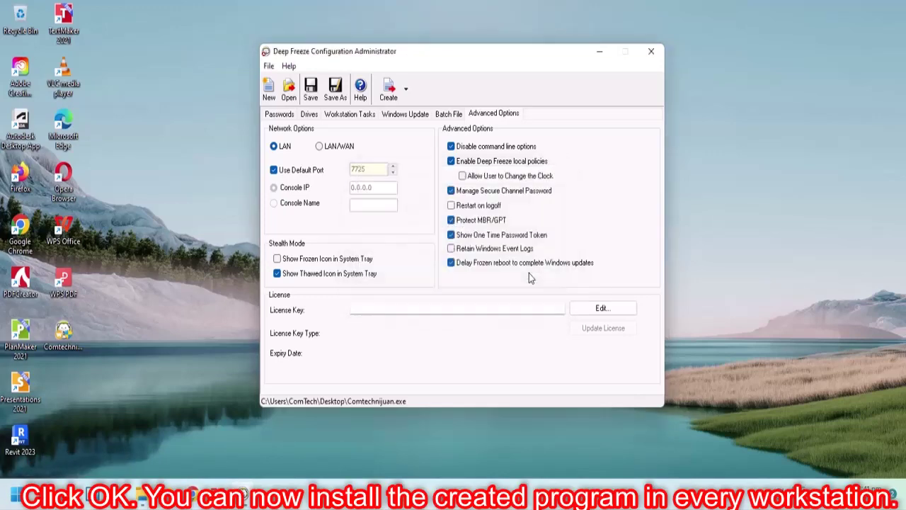
{"action": "left_click", "coordinate": [650, 51]}
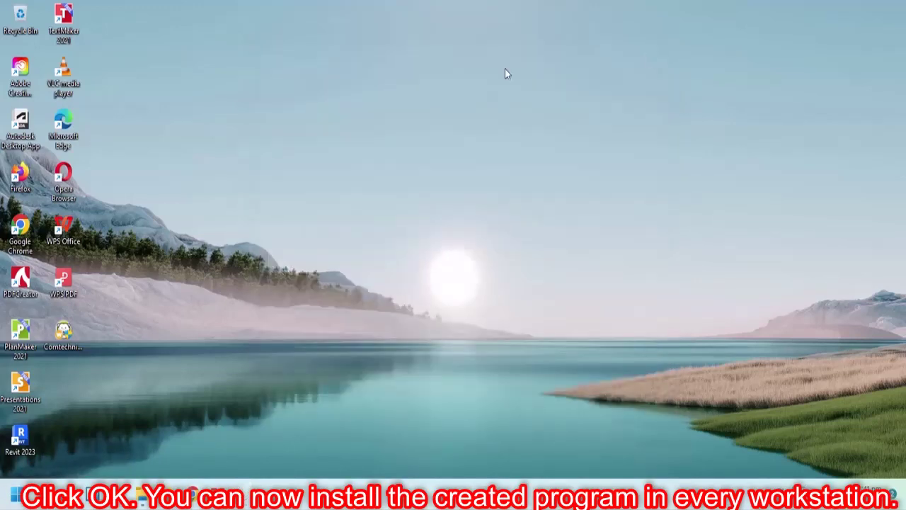
Run the Comtechnijuan program from the desktop as administrator and install Deep Freeze on this workstation.
{"action": "left_click", "coordinate": [68, 339]}
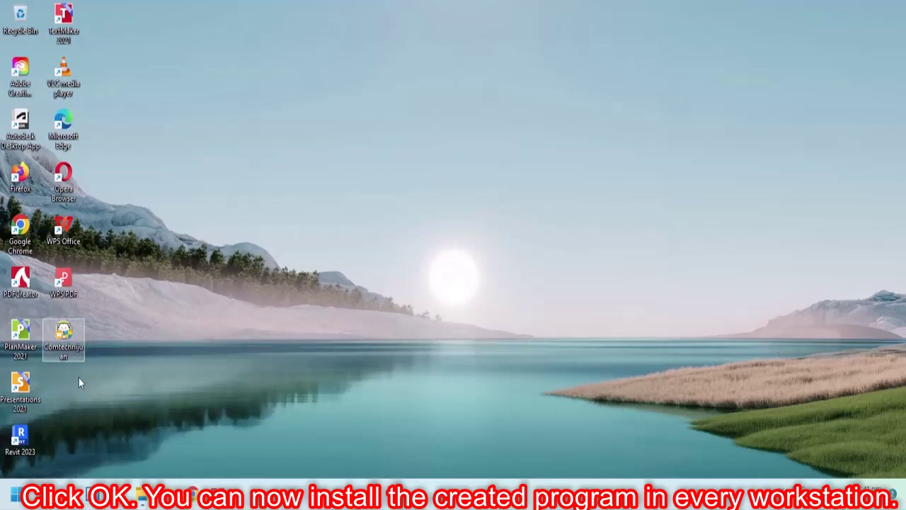
{"action": "right_click", "coordinate": [64, 338]}
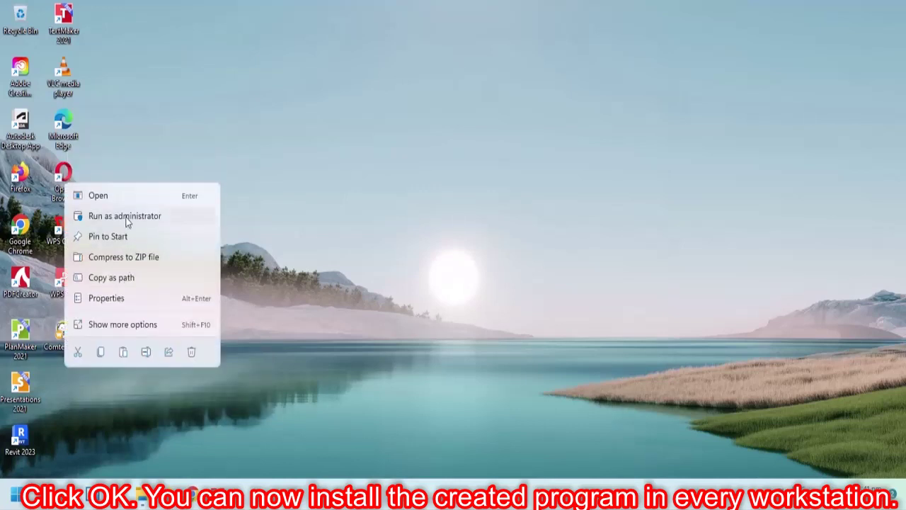
{"action": "left_click", "coordinate": [379, 264]}
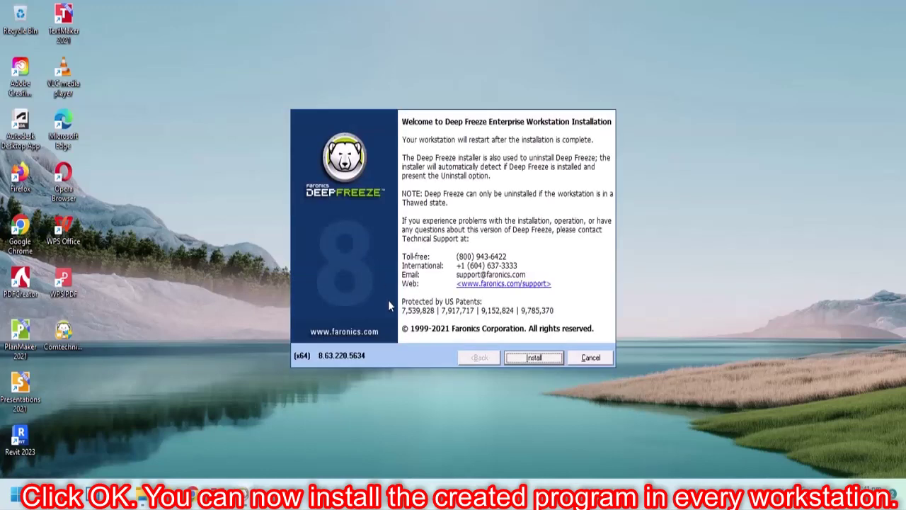
{"action": "left_click", "coordinate": [549, 358]}
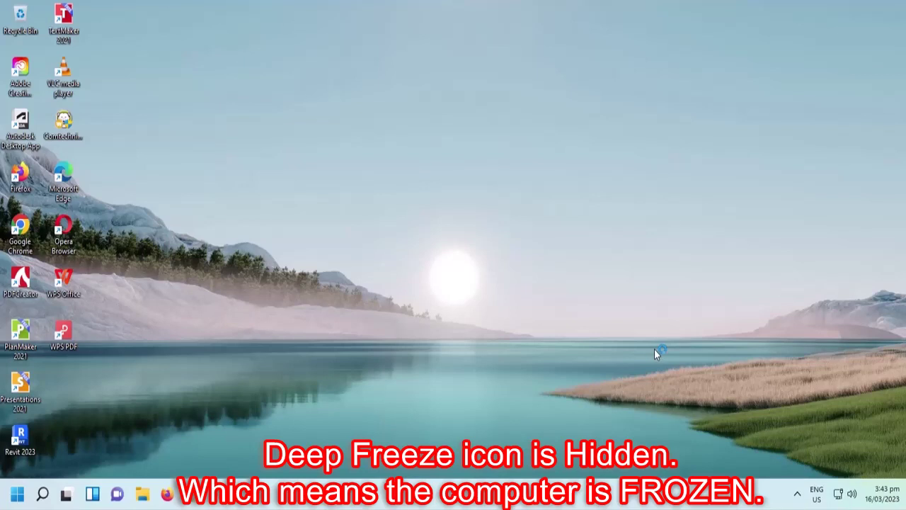
Check the hidden system tray icons for the Deep Freeze icon.
{"action": "left_click", "coordinate": [798, 494]}
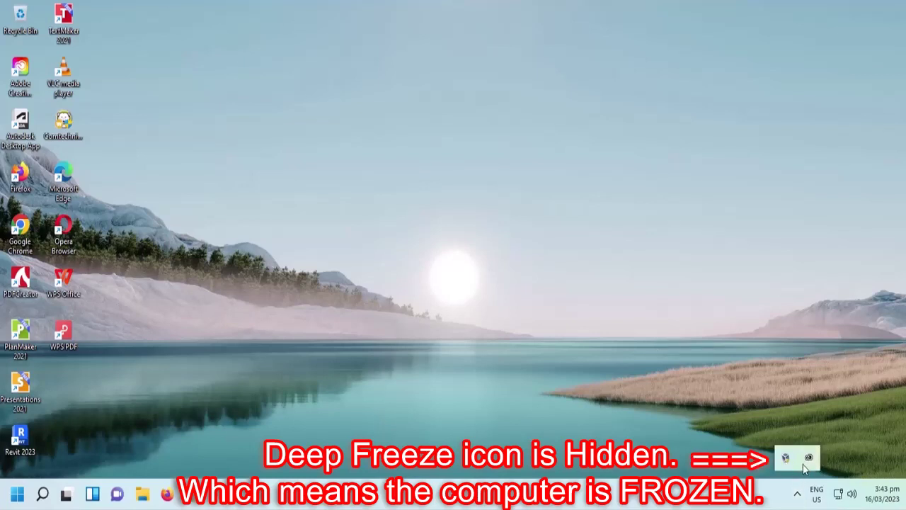
{"action": "left_click", "coordinate": [577, 320]}
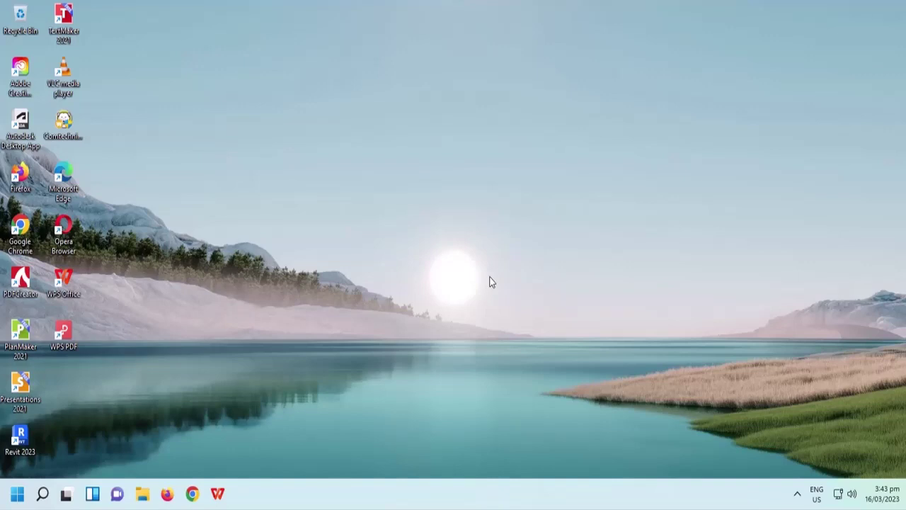
Open the Deep Freeze workstation settings by entering the workstation password, and view the network options.
{"action": "key", "text": "ctrl+shift+alt+F6"}
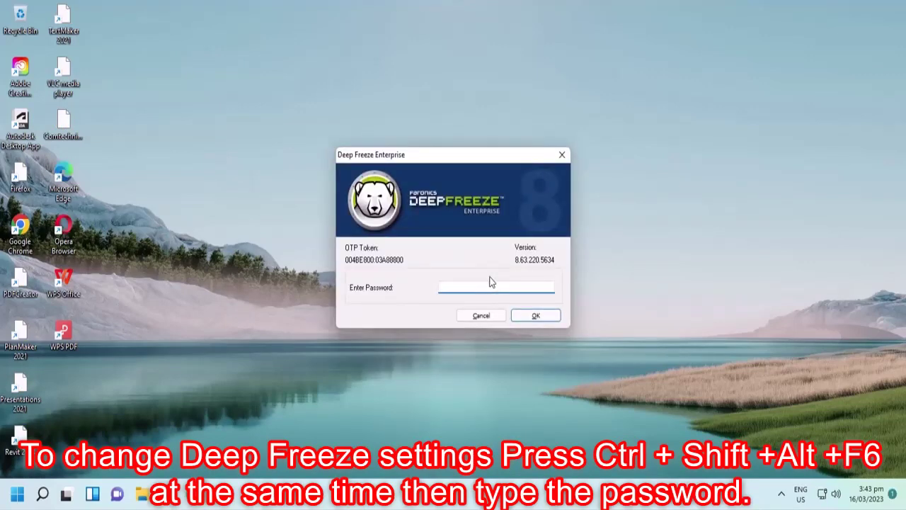
{"action": "type", "text": "••••••"}
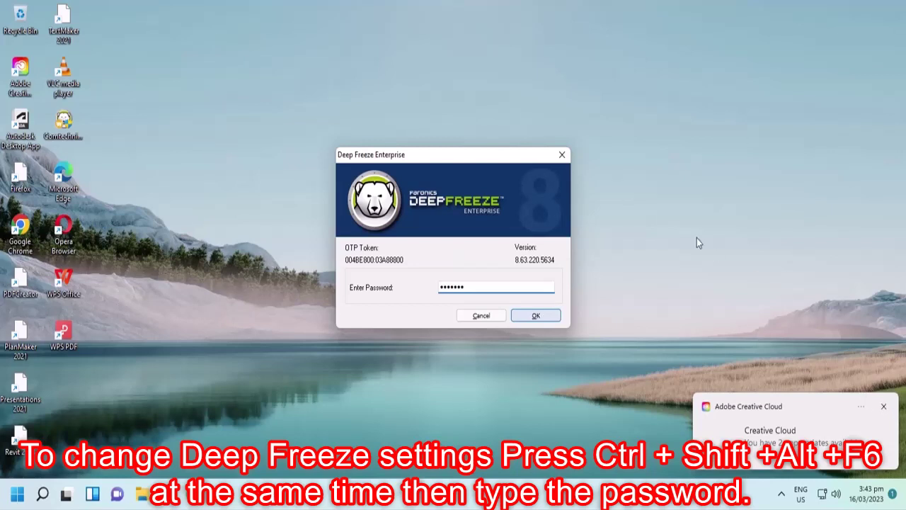
{"action": "left_click", "coordinate": [541, 319]}
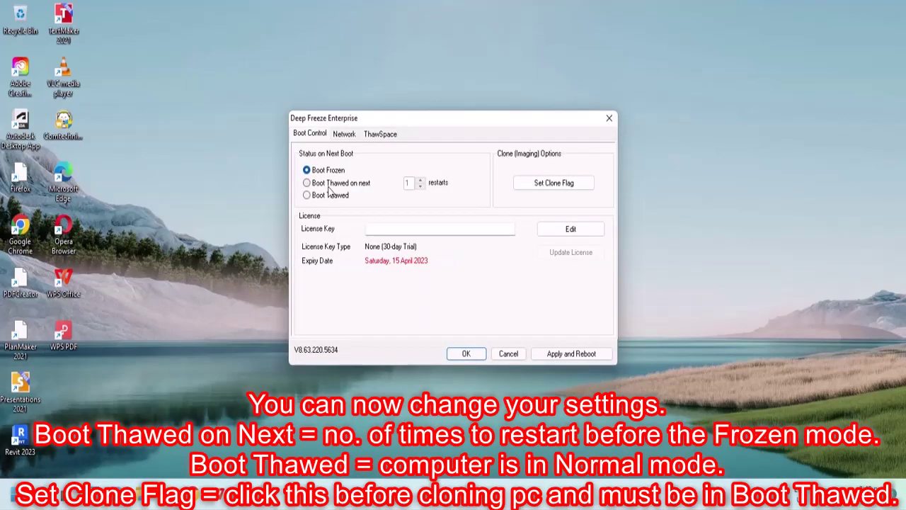
{"action": "left_click", "coordinate": [343, 136]}
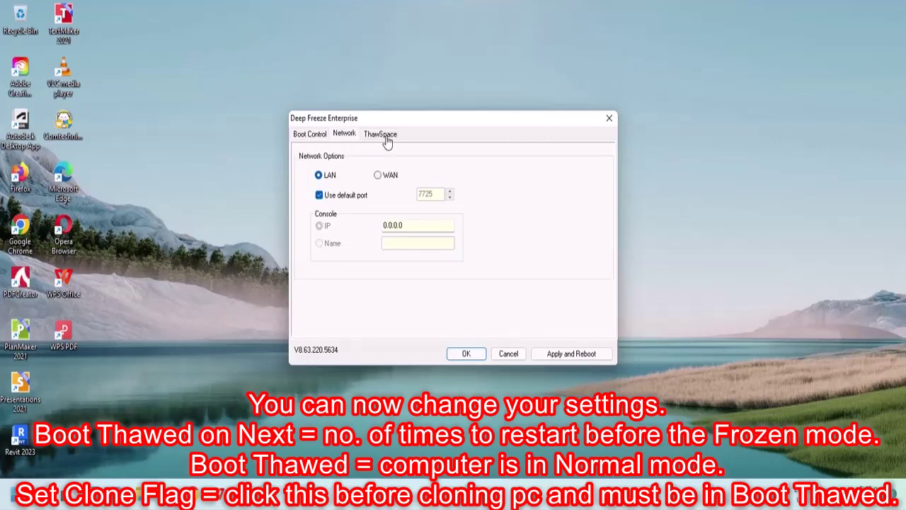
View the ThawSpace options, then set the status on next boot to Boot Thawed, apply it and reboot the computer.
{"action": "left_click", "coordinate": [386, 138]}
{"action": "left_click", "coordinate": [305, 138]}
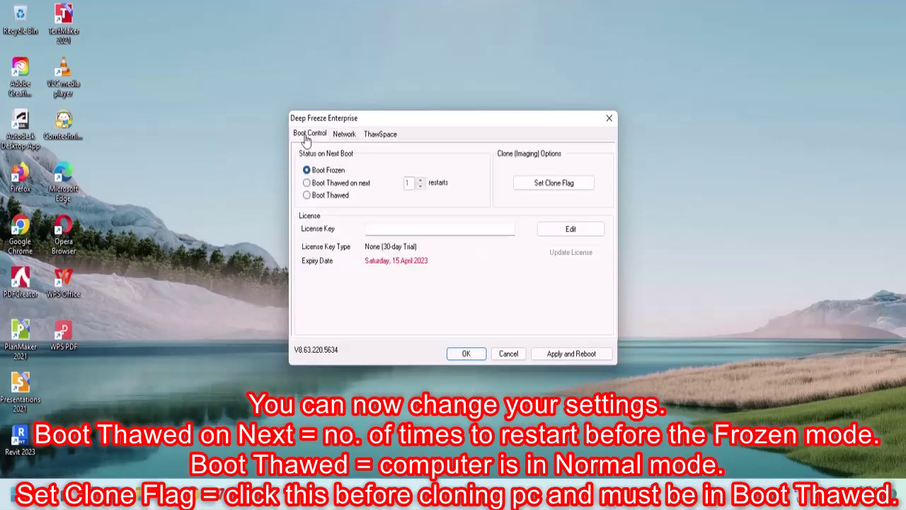
{"action": "left_click", "coordinate": [305, 197]}
{"action": "left_click", "coordinate": [569, 356]}
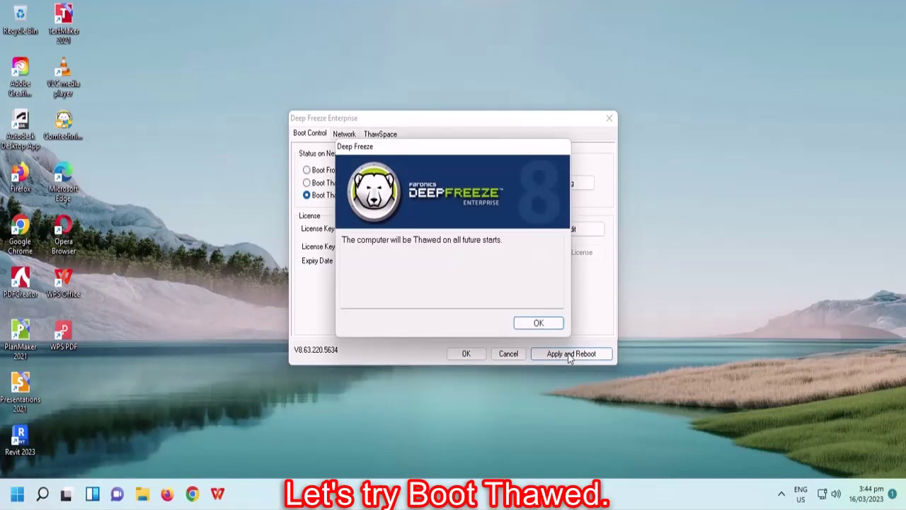
{"action": "left_click", "coordinate": [536, 323]}
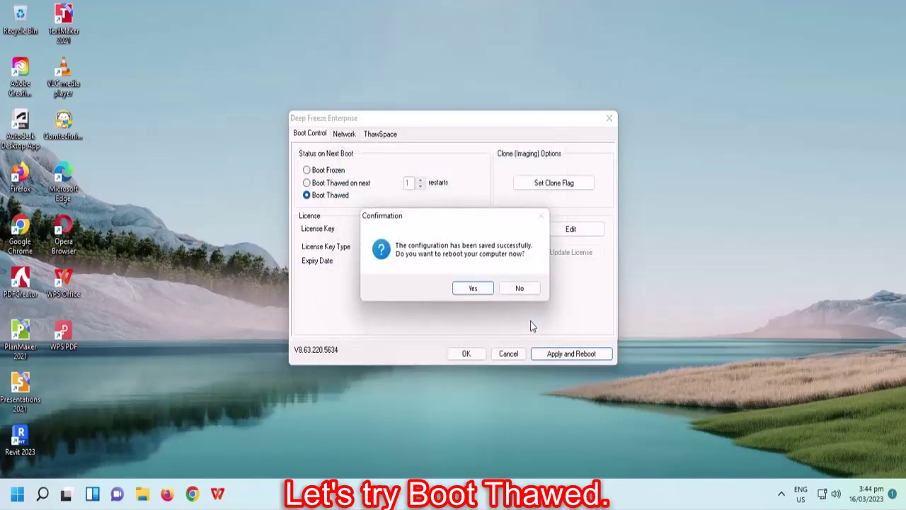
{"action": "left_click", "coordinate": [473, 289]}
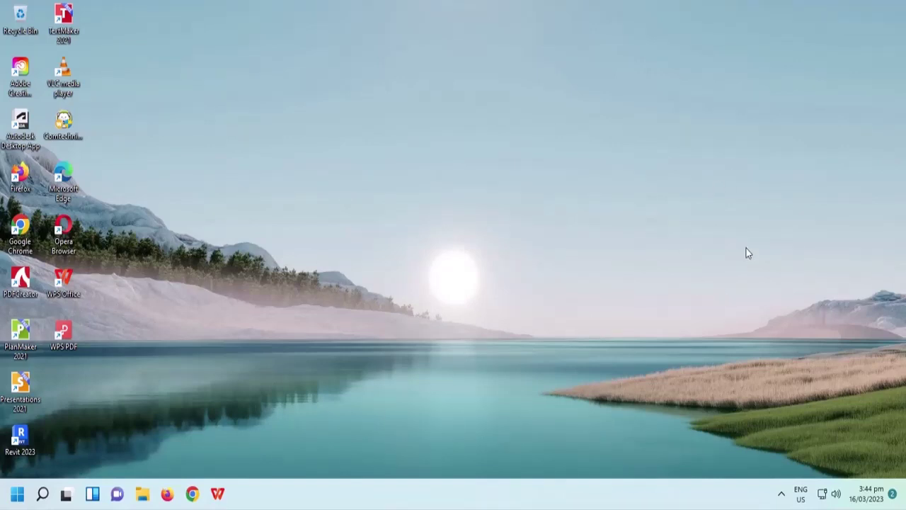
Check the Deep Freeze icon among the hidden system tray icons after the reboot.
{"action": "left_click", "coordinate": [782, 496]}
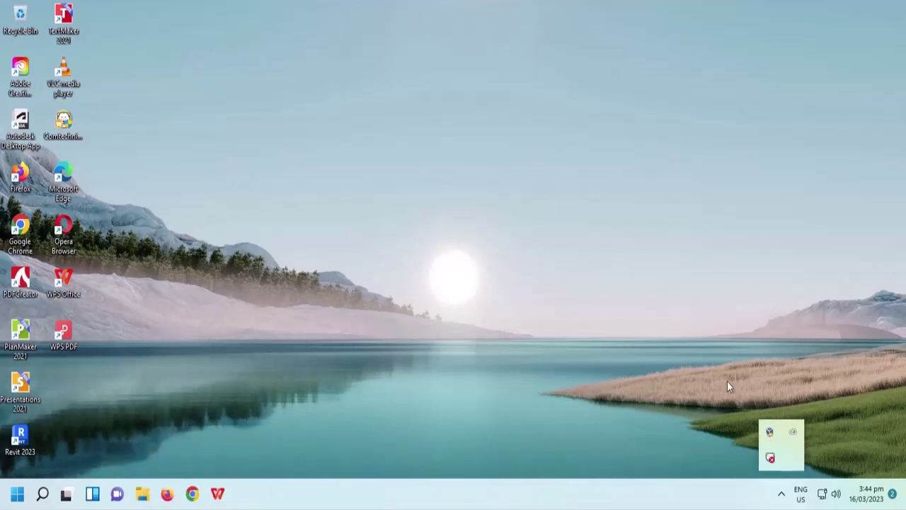
{"action": "left_click", "coordinate": [771, 459]}
{"action": "left_click", "coordinate": [772, 460]}
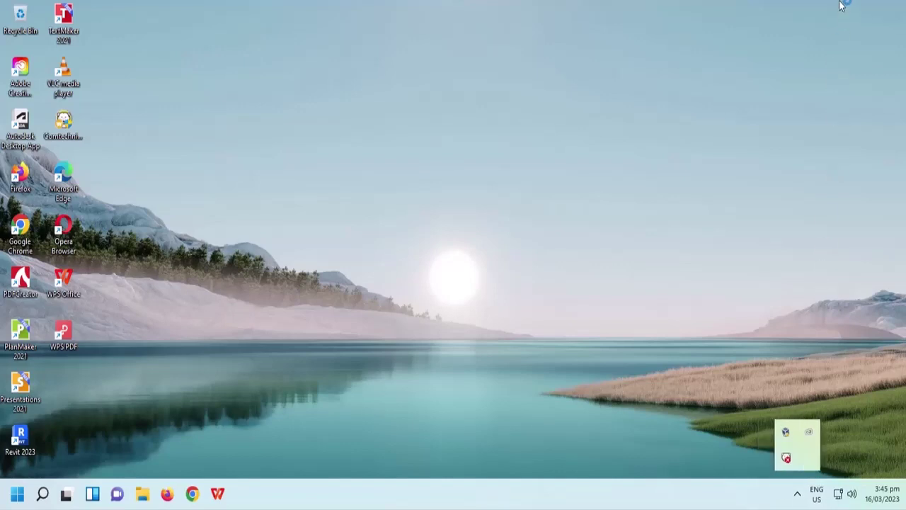